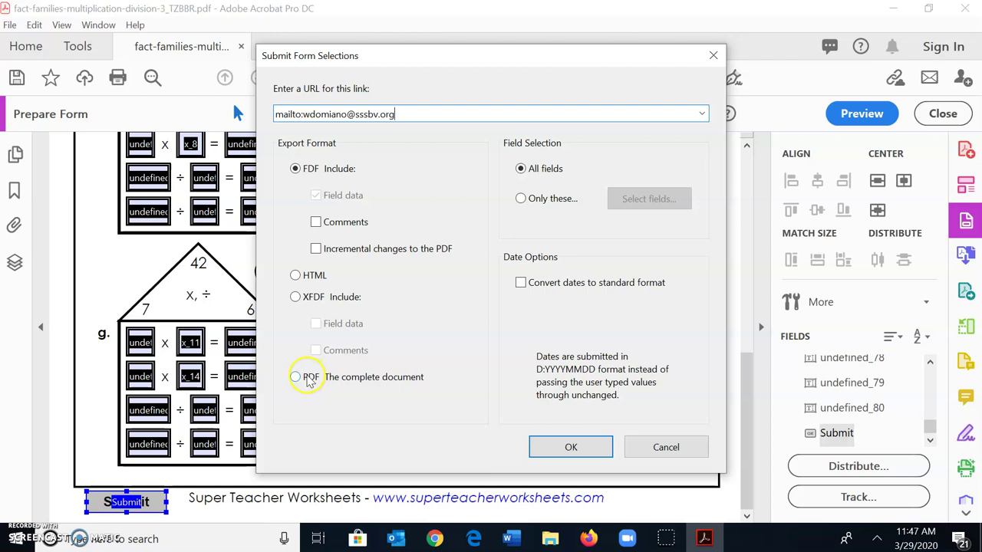
Set the form submission to export the complete document as a PDF and confirm the submit action.
click(296, 377)
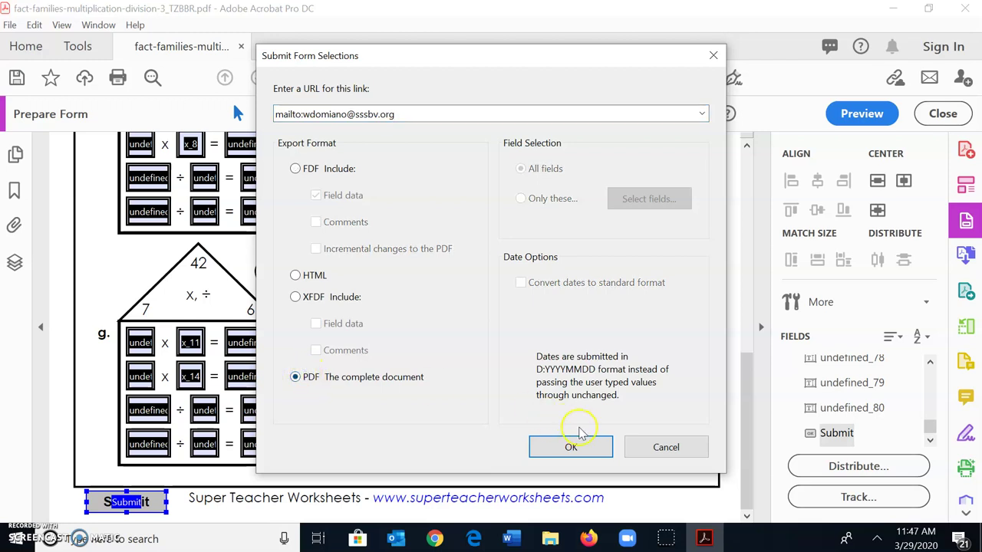
click(592, 445)
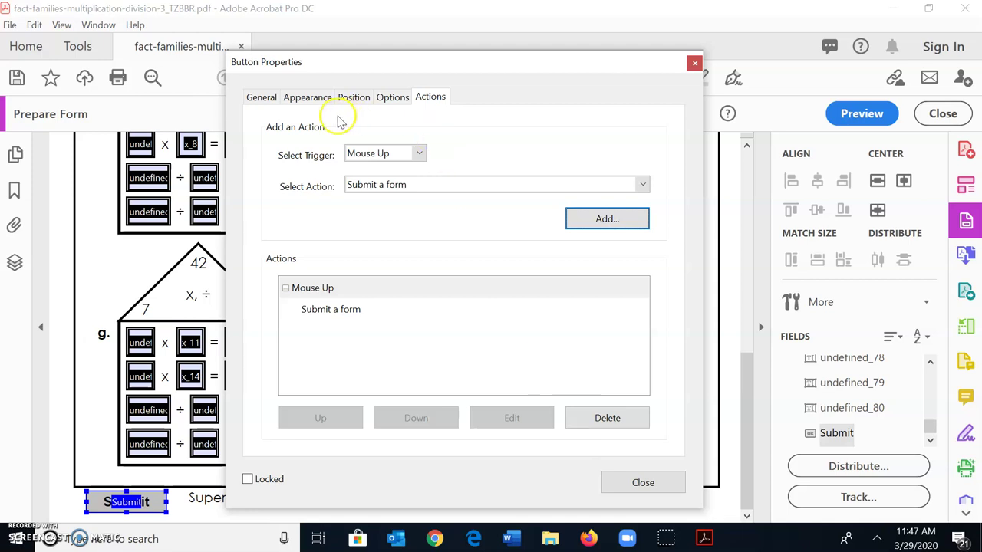
Give the Submit button a thin black border.
click(315, 98)
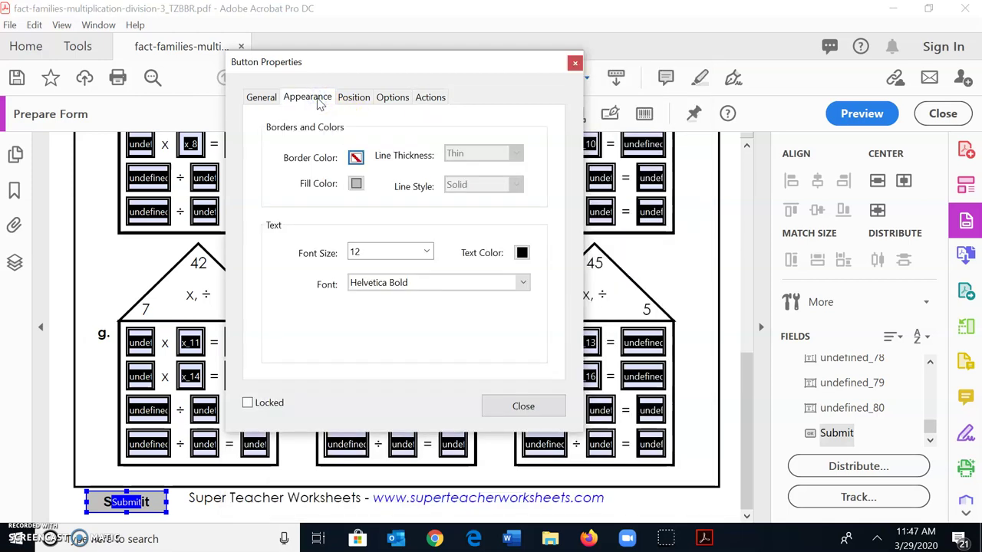
click(356, 158)
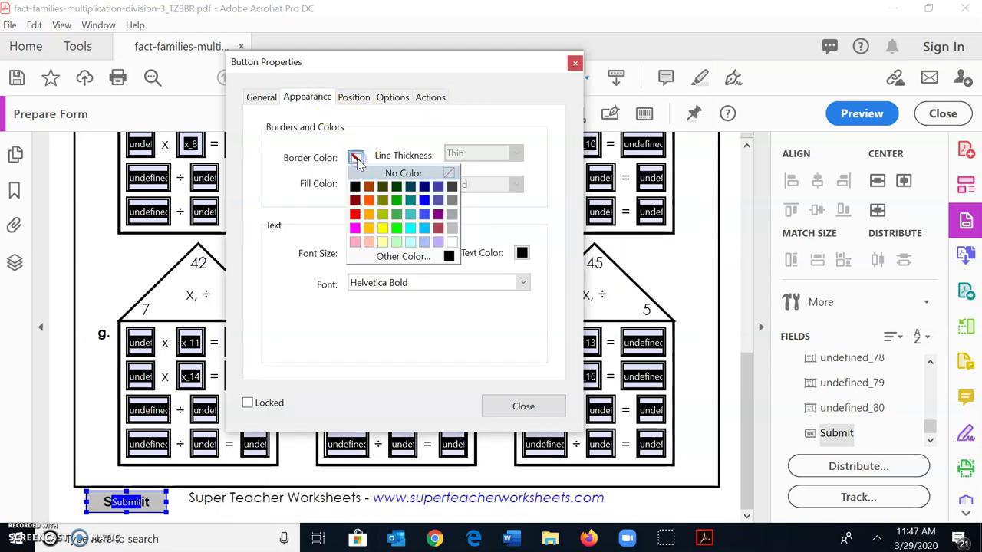
click(353, 216)
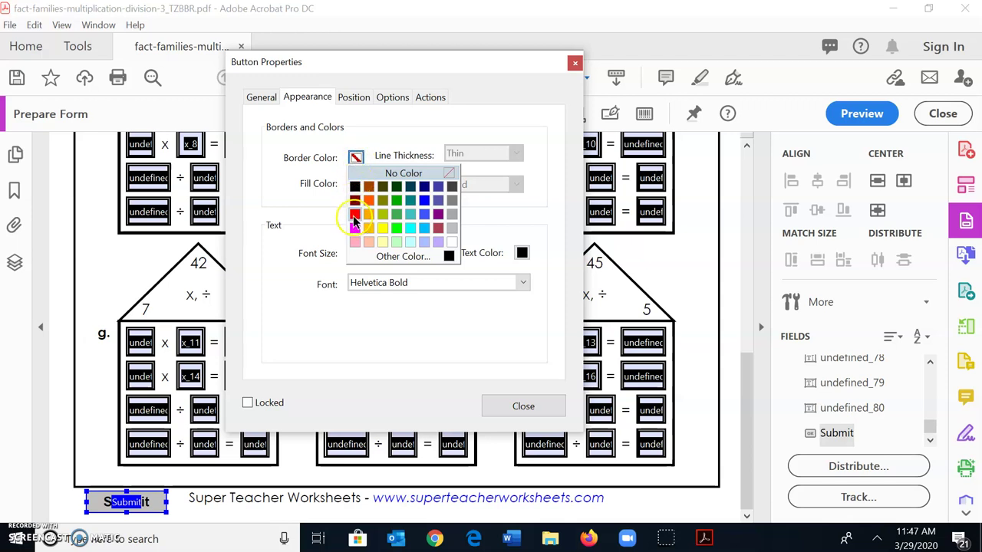
click(355, 186)
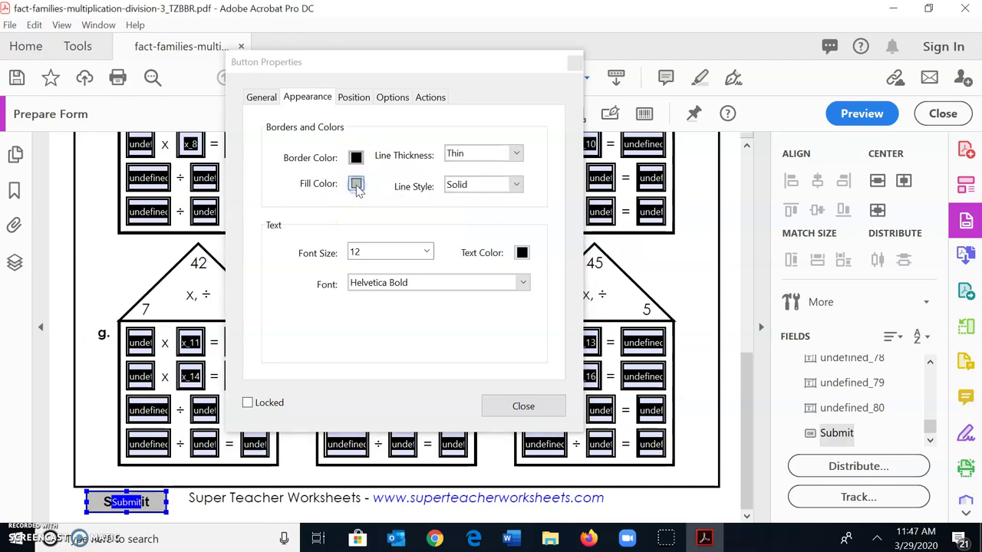
click(489, 154)
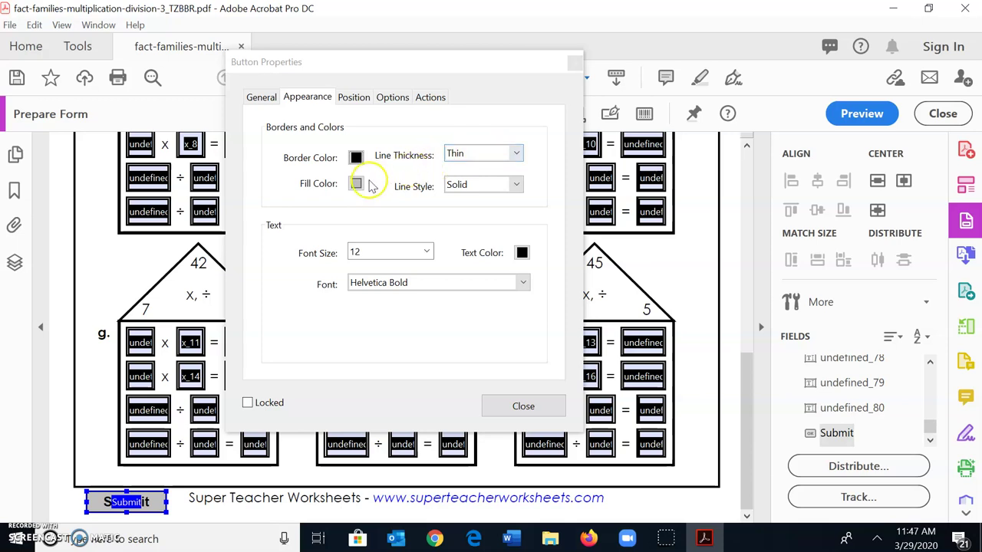
Set the Submit button's fill color to red and its text color to white, and close its properties.
click(357, 185)
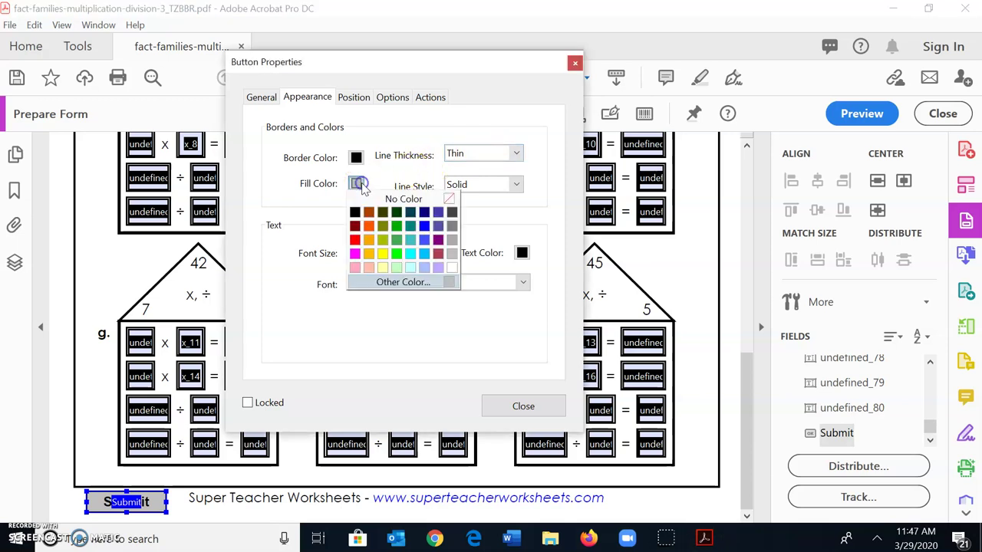
click(355, 240)
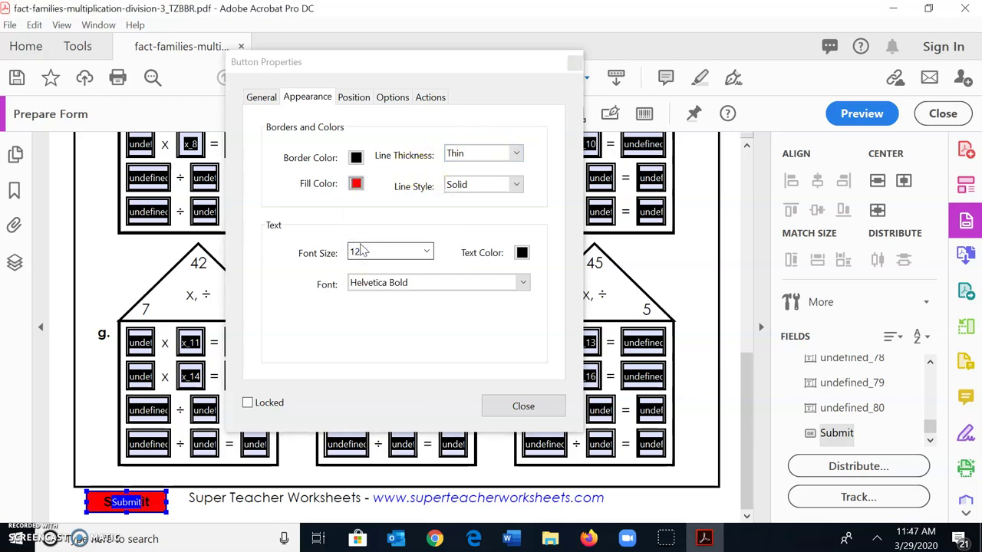
click(522, 253)
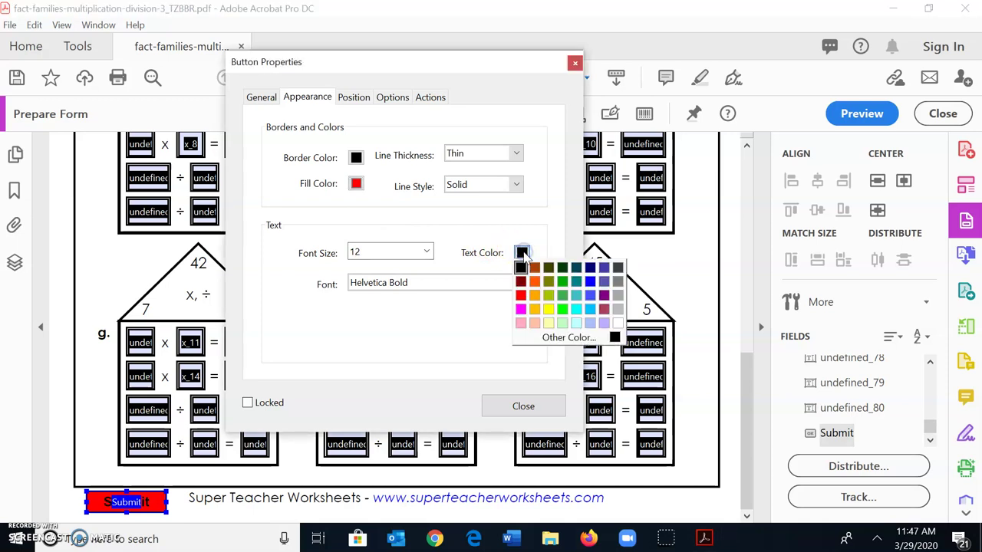
click(617, 323)
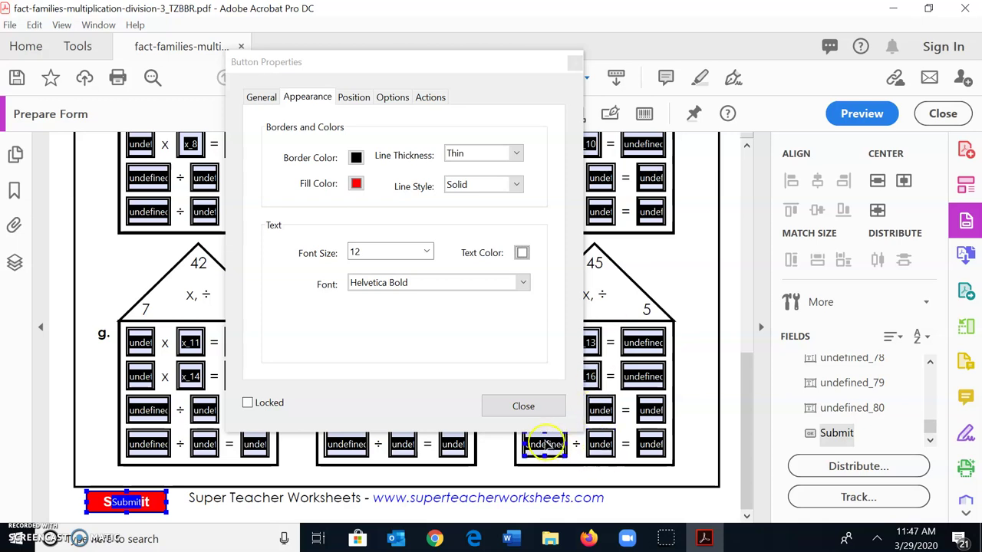
click(528, 409)
click(528, 411)
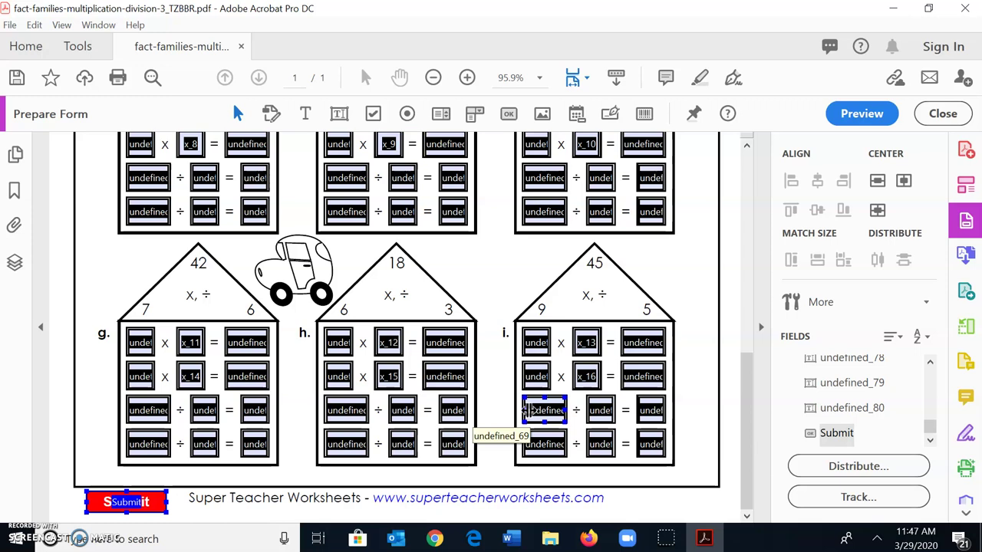
click(261, 145)
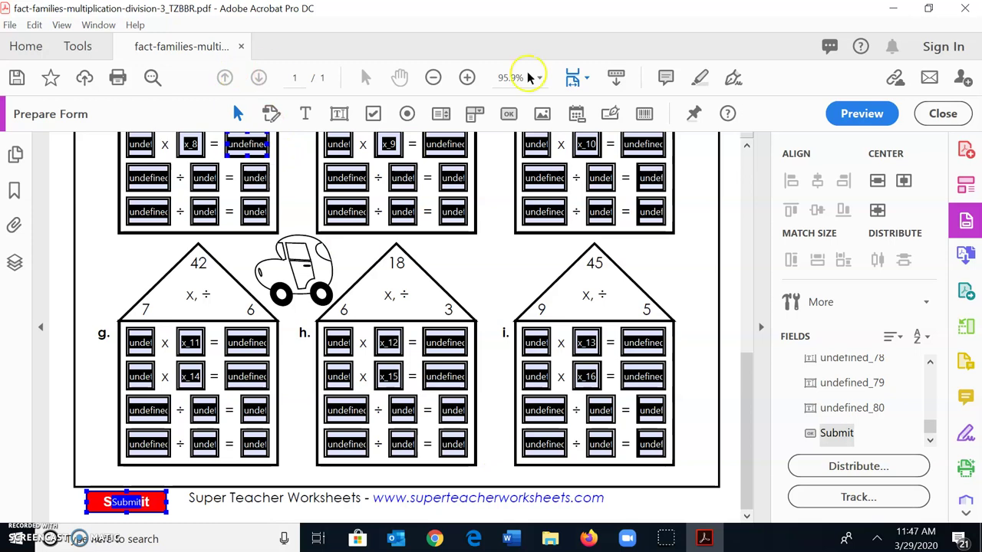
Place a second button field in the page footer, just after the website address, and open its full properties.
click(504, 115)
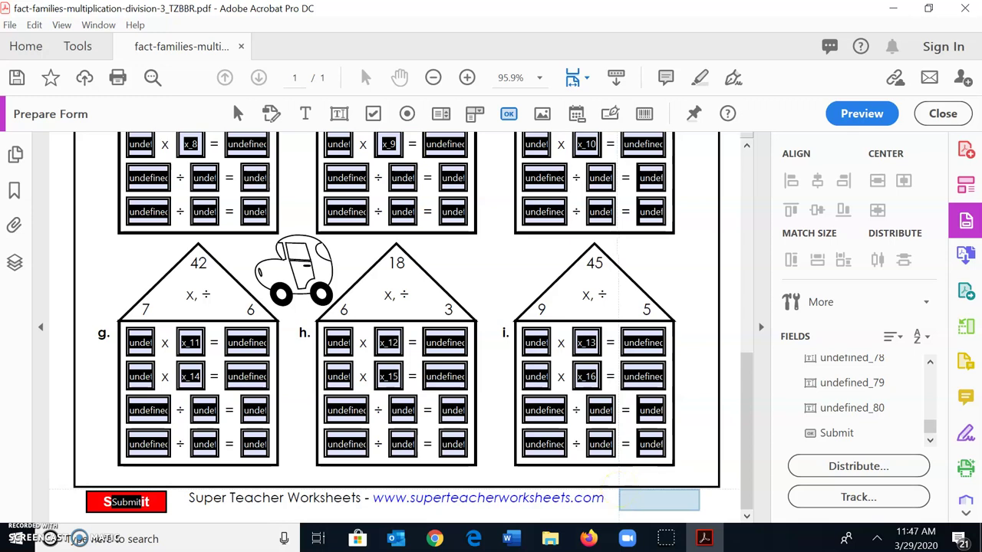
click(619, 491)
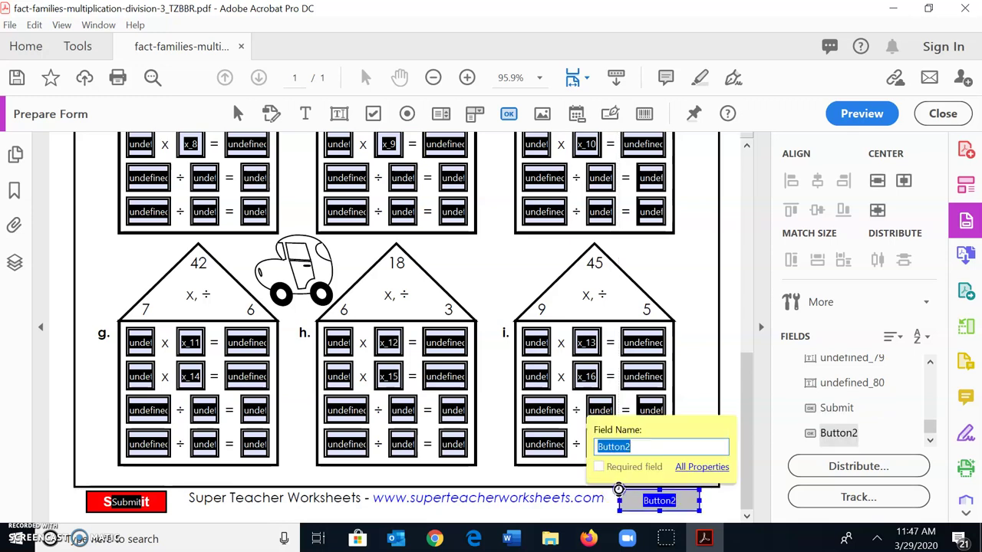
click(703, 467)
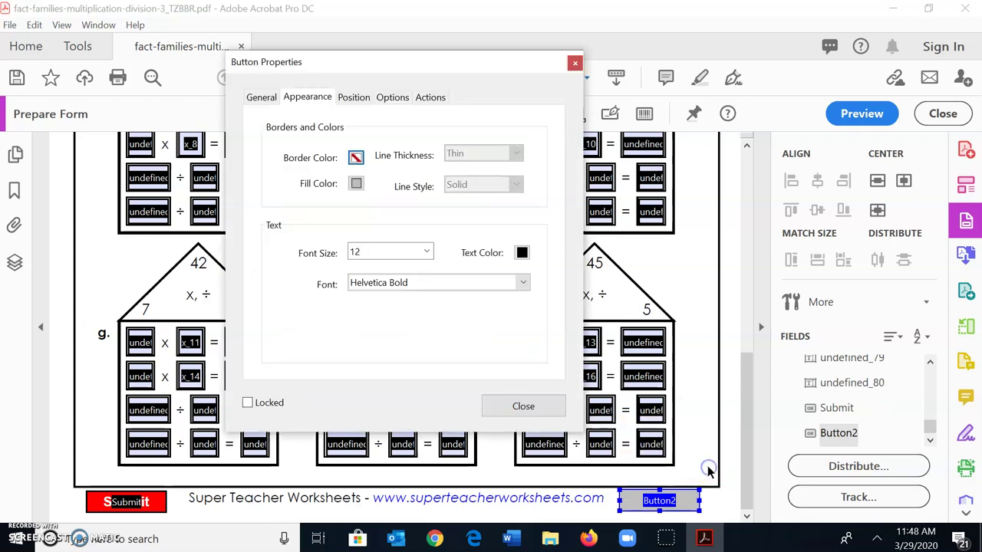
Set the new button's name and label to Reset and fill in its tooltip.
click(279, 100)
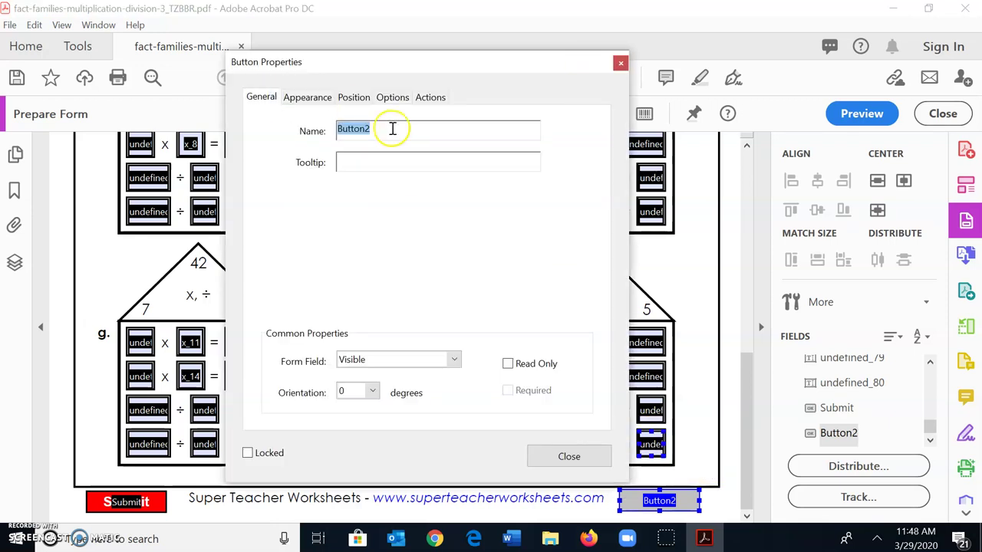
text(REs)
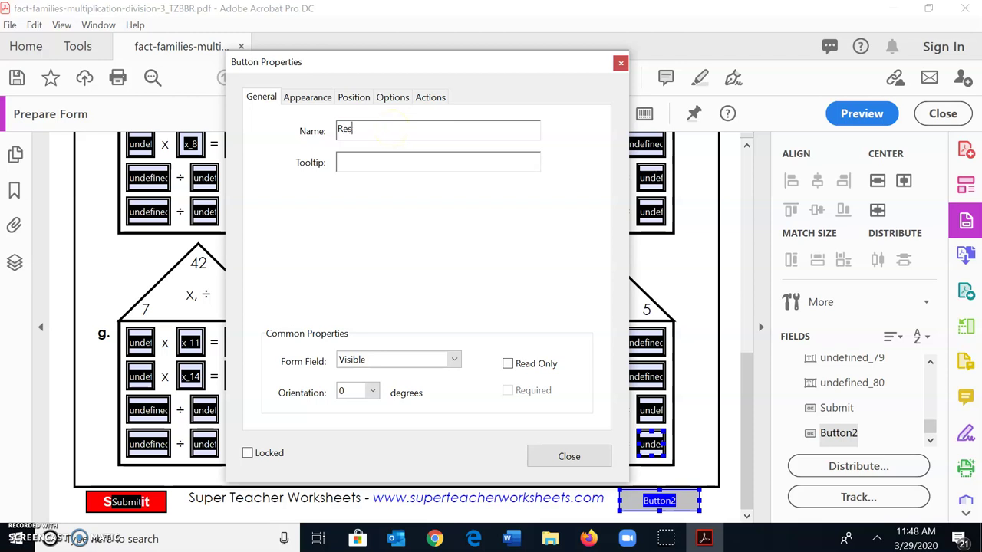
key(Tab)
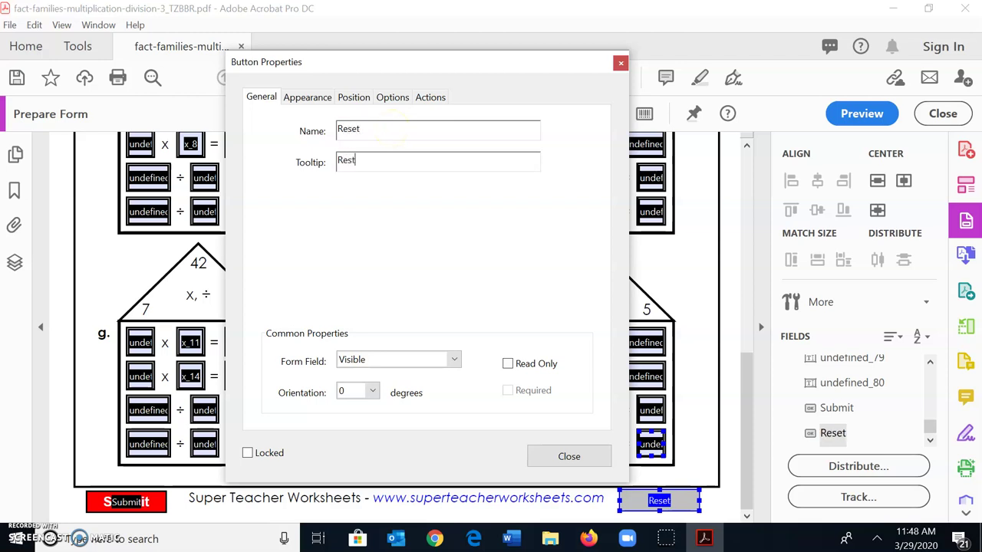
click(392, 96)
click(433, 243)
text(Reset)
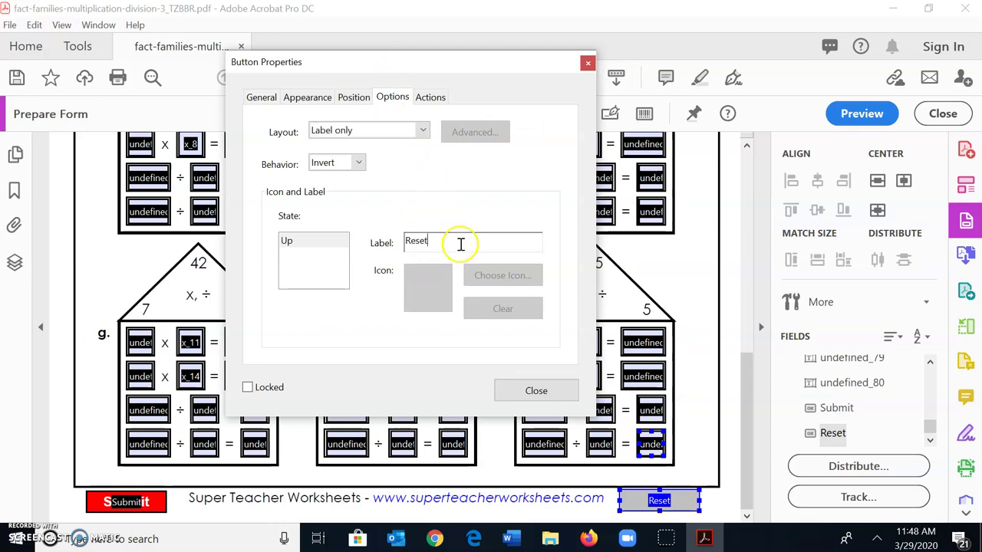
Add a "Reset a form" action on Mouse Up to the Reset button, with all fields selected for resetting.
click(430, 96)
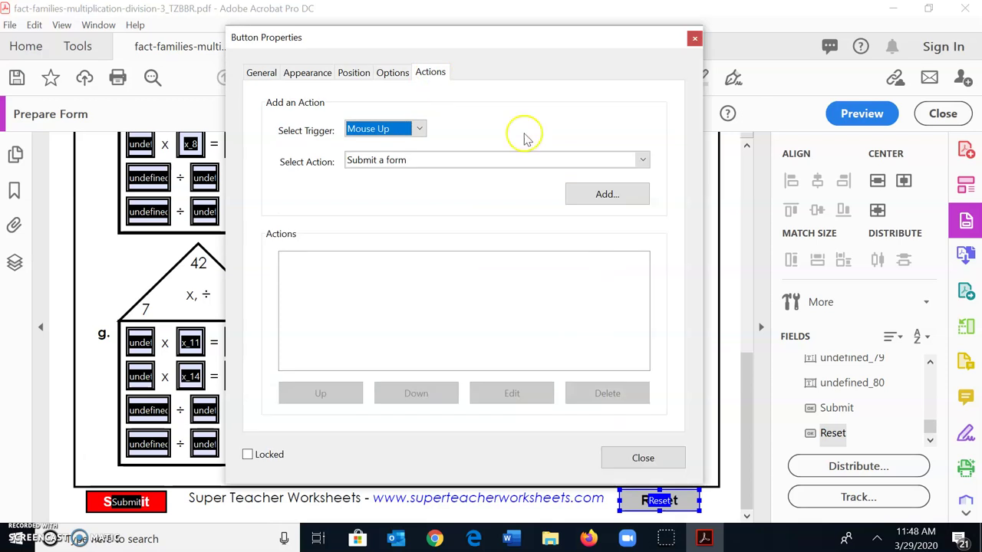
click(643, 161)
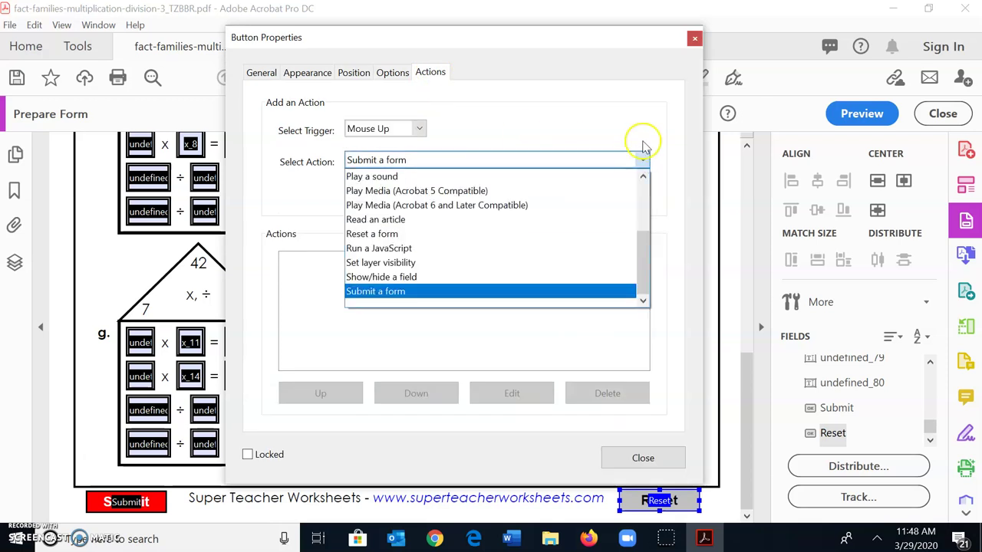
mouse_move(644, 254)
mouse_down()
mouse_move(641, 202)
mouse_move(651, 259)
mouse_up()
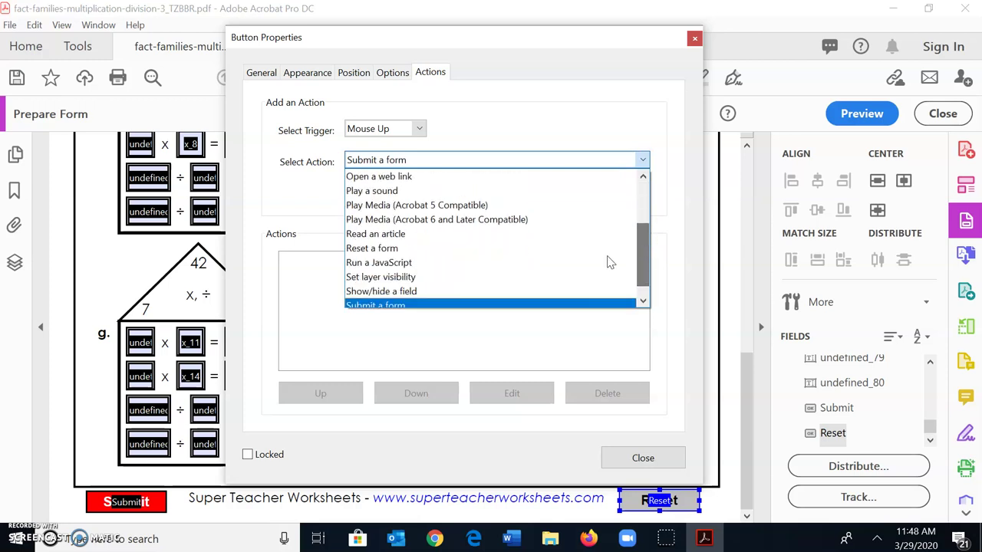
click(488, 249)
click(588, 194)
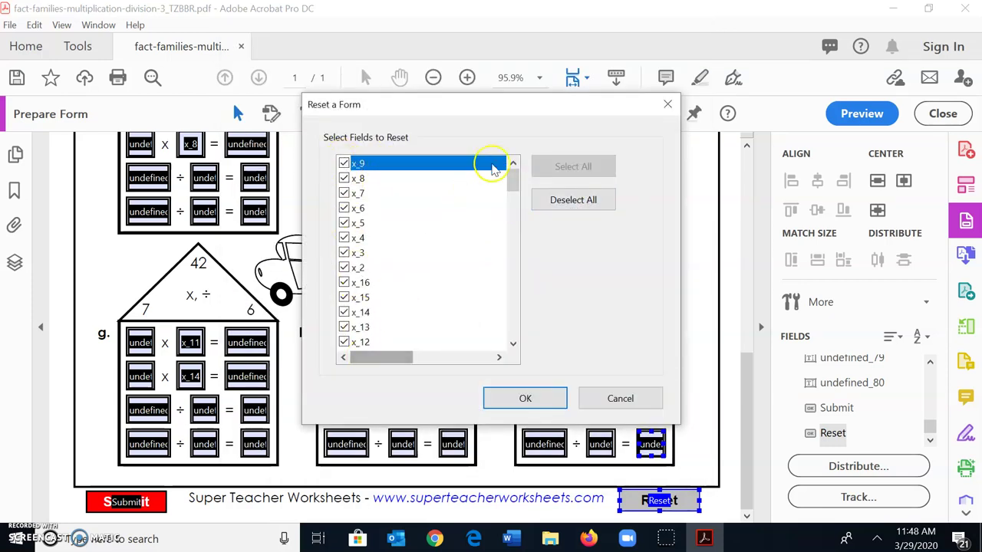
drag(511, 181, 508, 257)
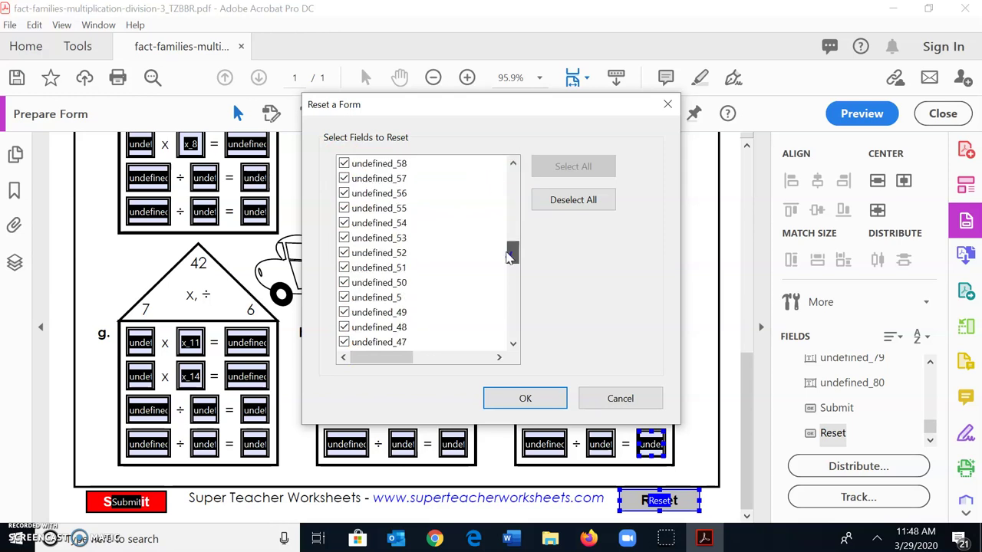
drag(508, 257, 519, 353)
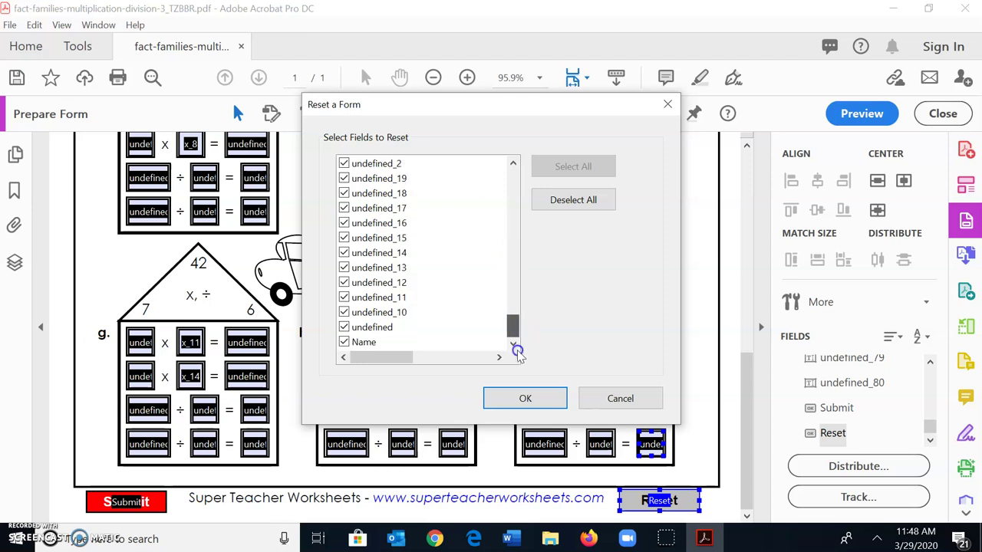
click(522, 398)
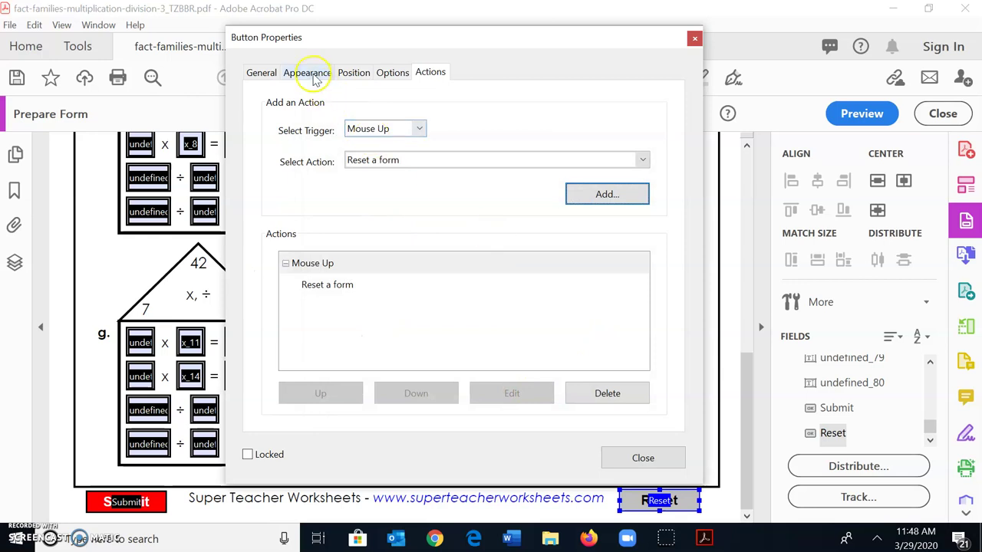
Give the Reset button a black border.
click(311, 73)
click(355, 133)
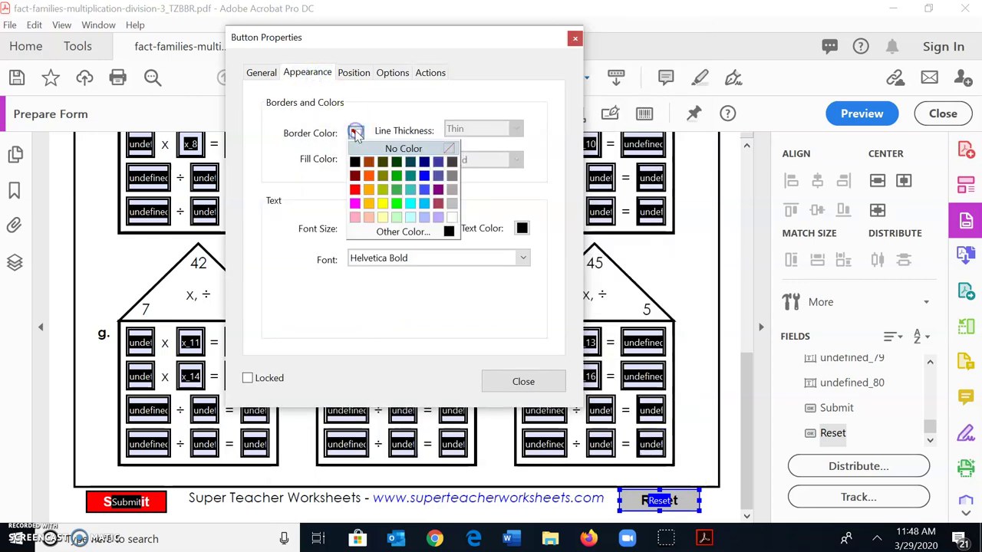
click(354, 163)
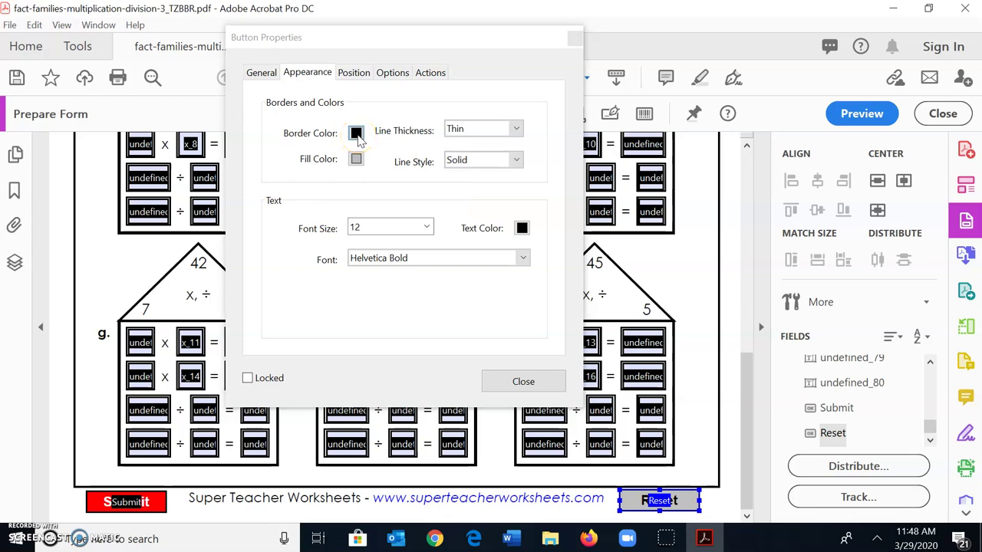
Set the Reset button's fill color to blue and its text color to white, and close its properties.
click(357, 160)
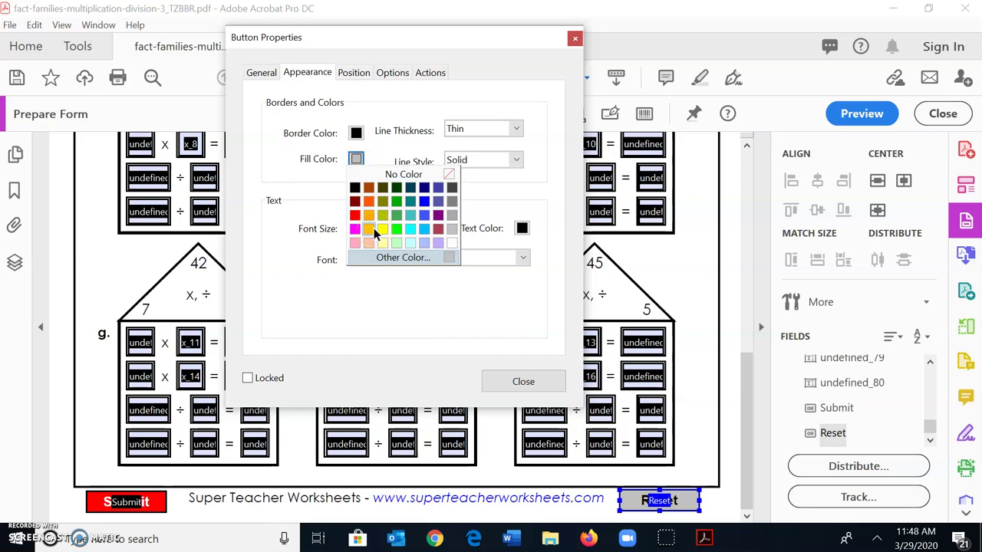
click(426, 203)
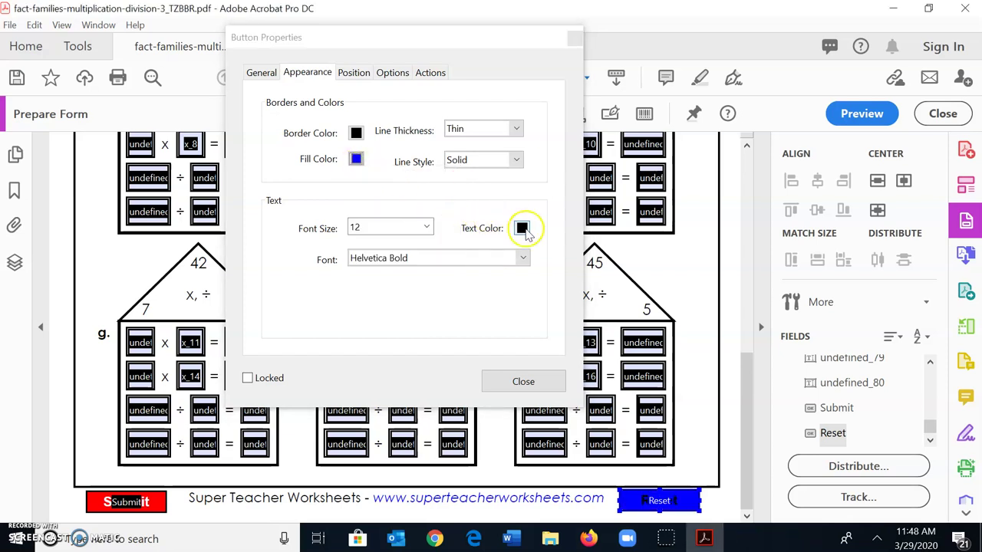
click(523, 229)
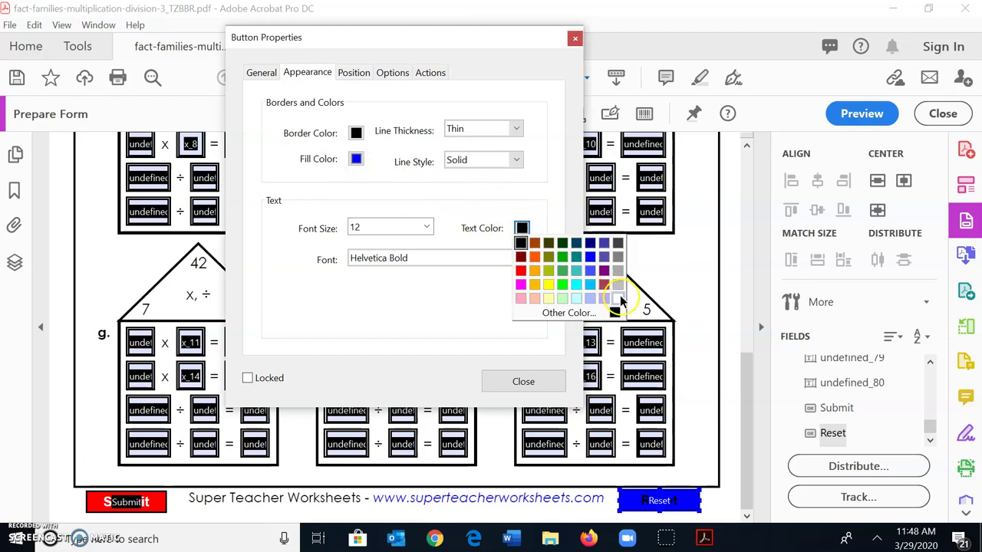
click(622, 300)
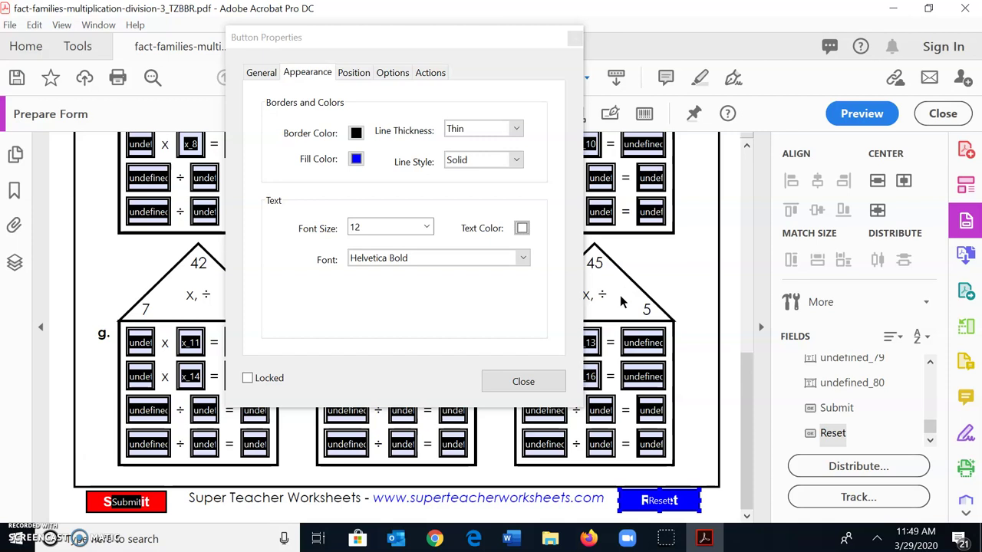
click(546, 382)
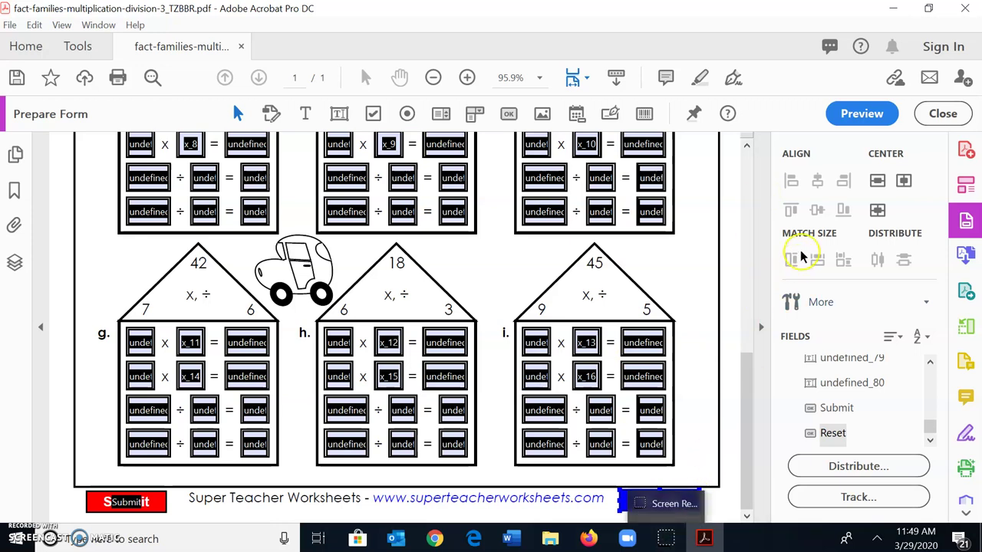
Switch the worksheet form to preview mode.
click(874, 117)
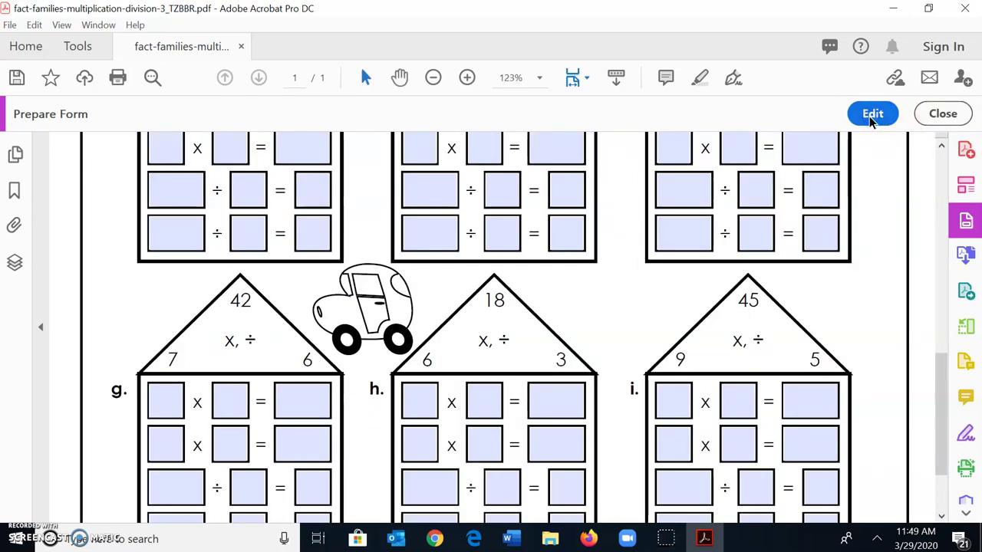
Fill in the Name field at the head of the worksheet with the student's first name.
drag(936, 368, 927, 157)
click(408, 179)
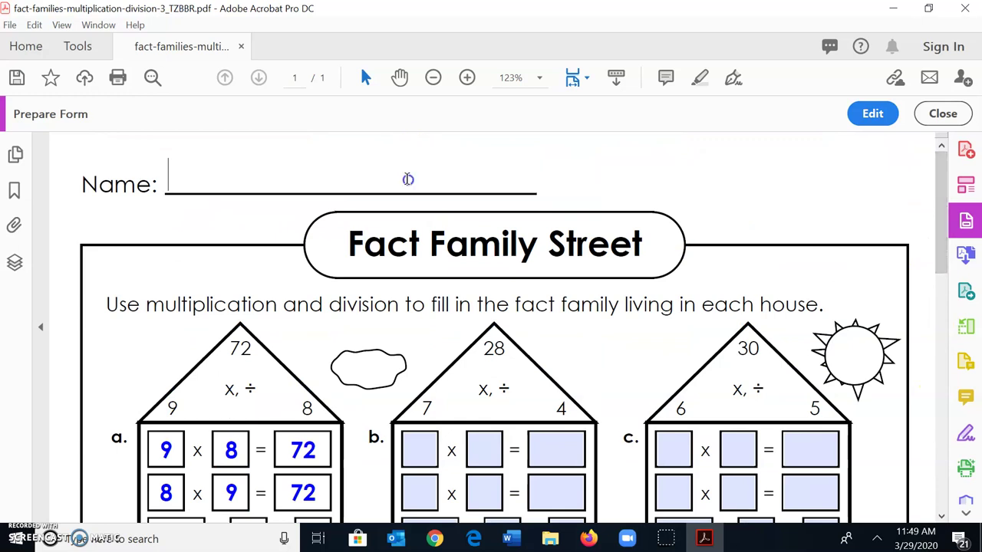
text(Wil)
key(BackSpace)
key(BackSpace)
key(BackSpace)
text(William)
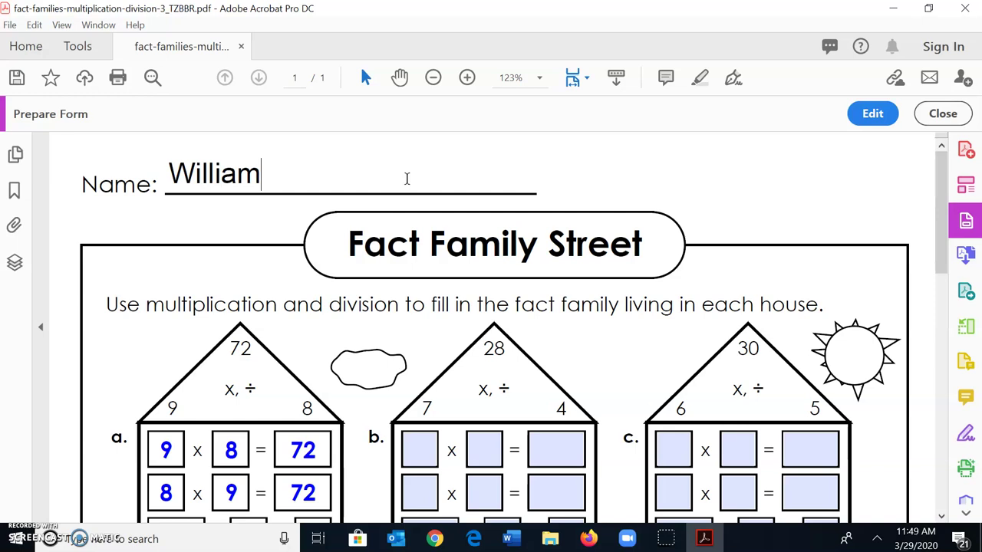
Complete the first multiplication row of house b with 7 x 4 = 28.
click(428, 446)
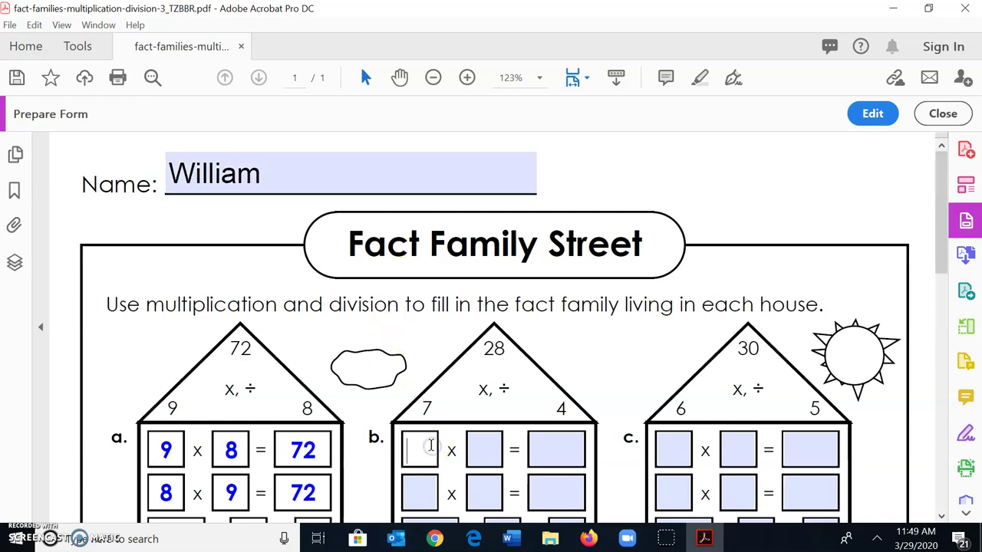
key(Tab)
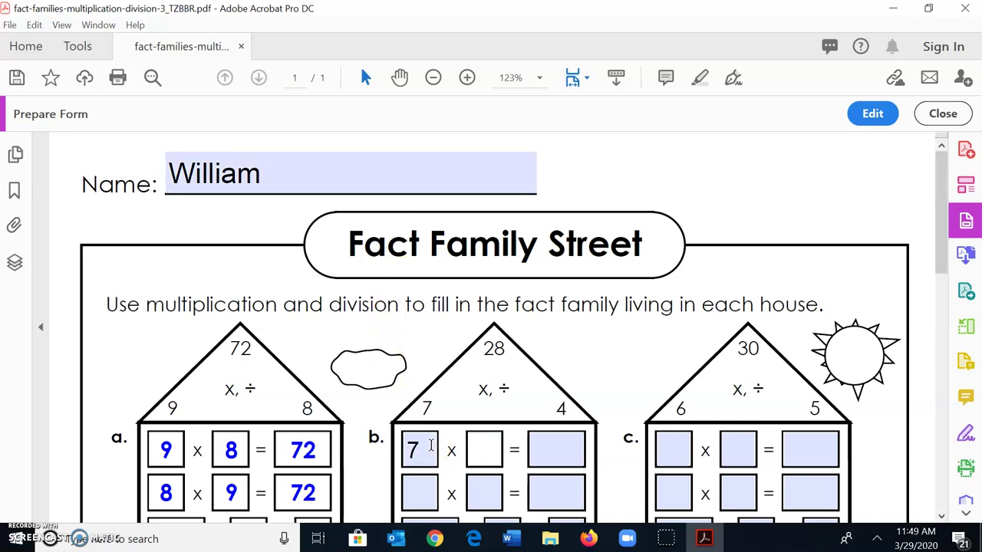
text(4)
key(Tab)
text(28)
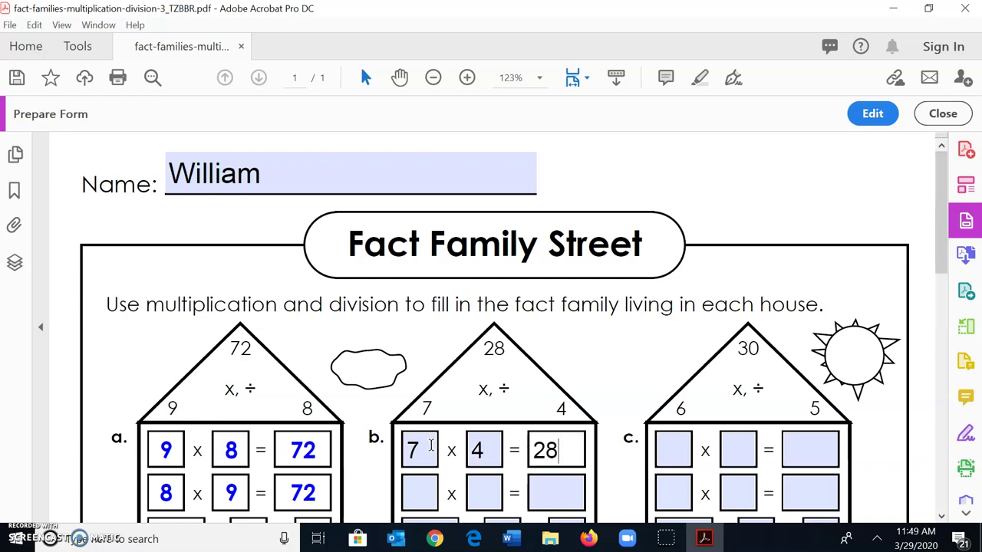
Submit the filled-in form through the default email application (Microsoft Outlook) and send the generated message.
drag(942, 216, 939, 464)
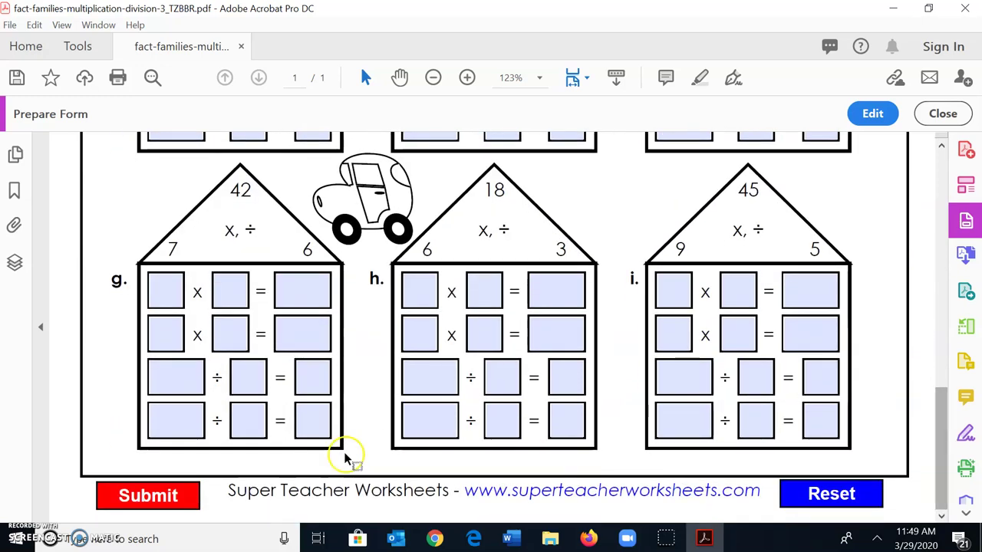
click(175, 499)
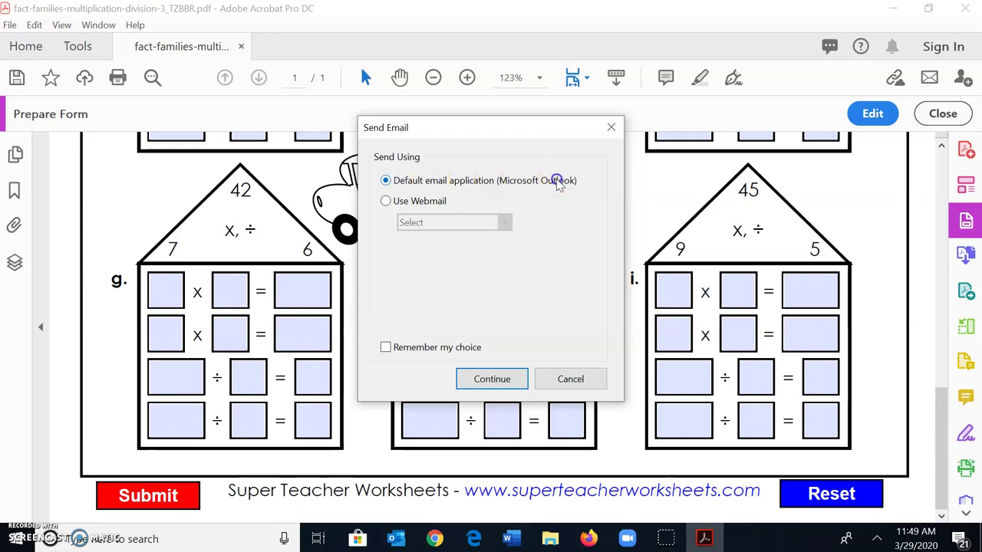
click(492, 379)
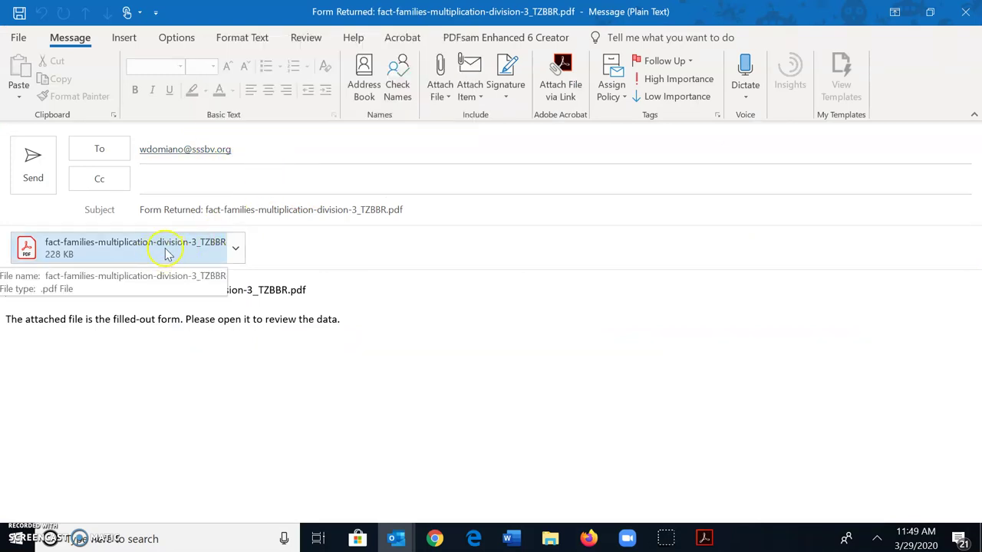
click(32, 159)
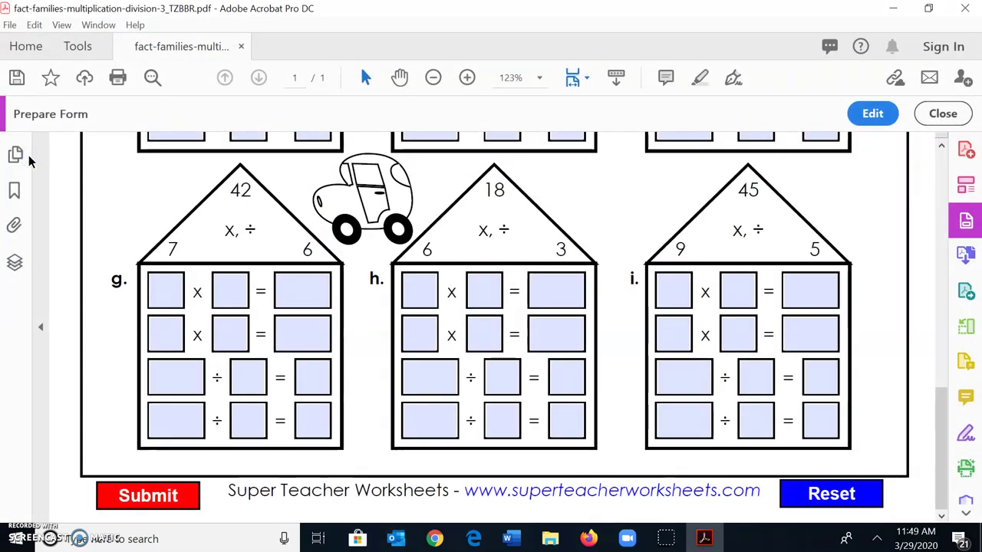
Switch to the Outlook inbox and show the newly received "Form Returned" message for the fact-families worksheet.
click(395, 539)
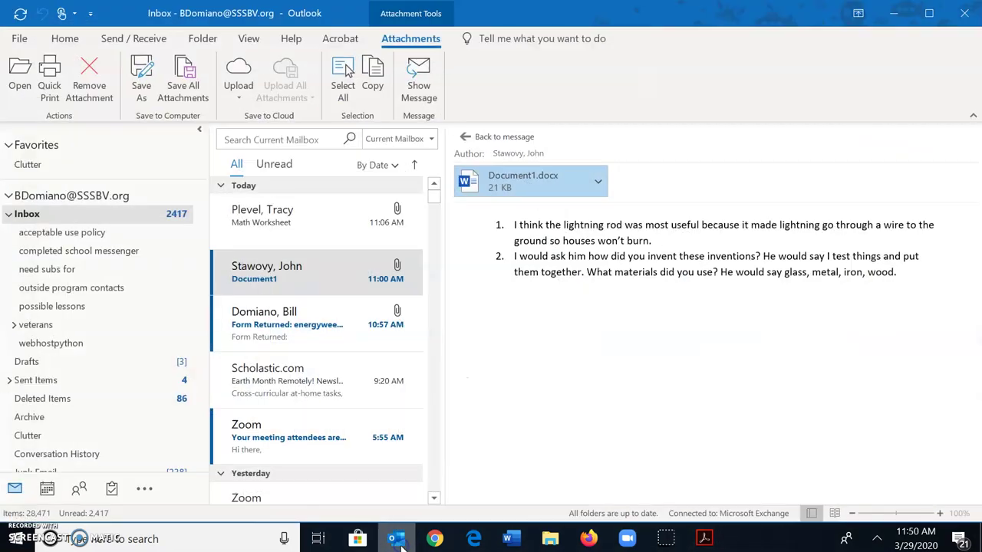
click(142, 38)
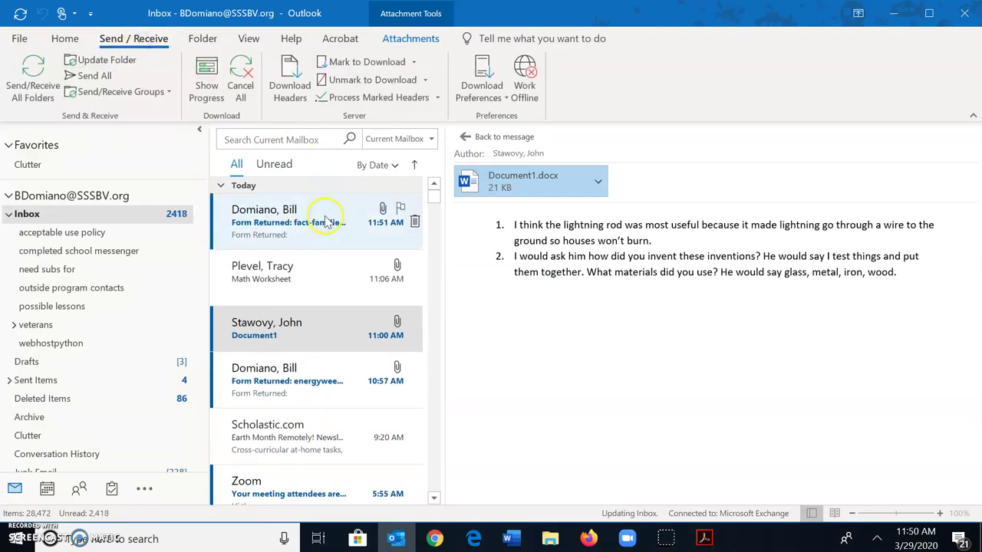
click(312, 228)
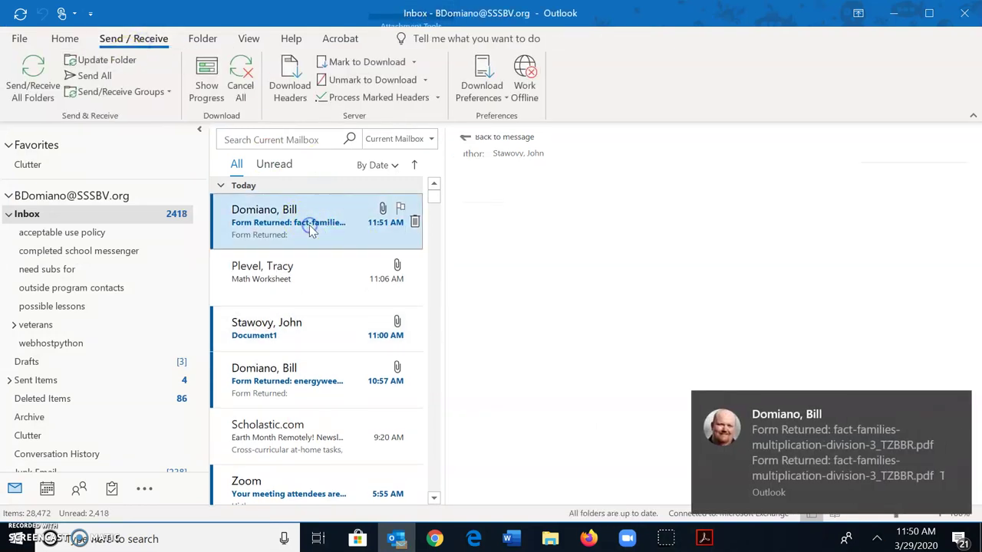
Open the message's attached fact-families-multiplication-division-3_TZBBR.pdf in Acrobat and review the returned form from the Name field down to the Submit and Reset buttons.
click(703, 225)
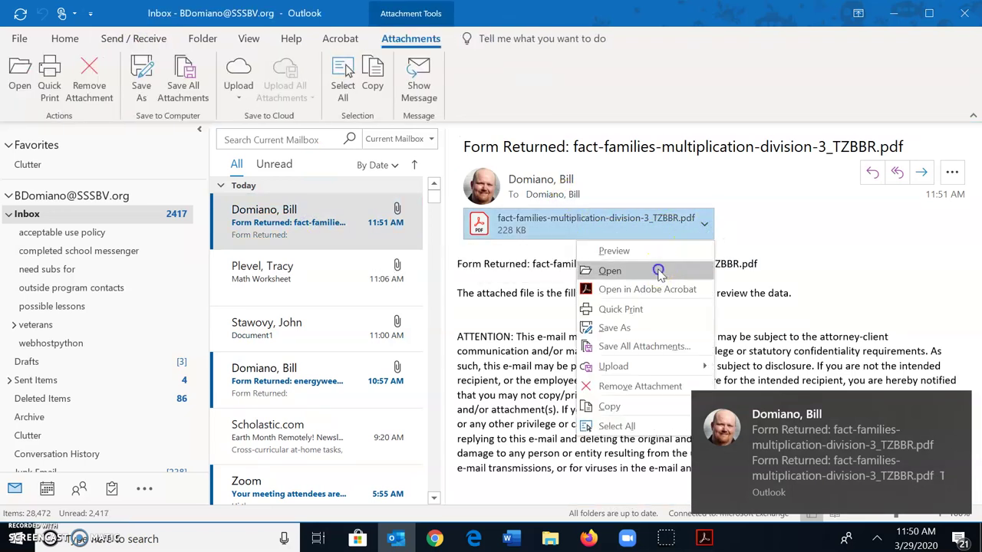
click(658, 271)
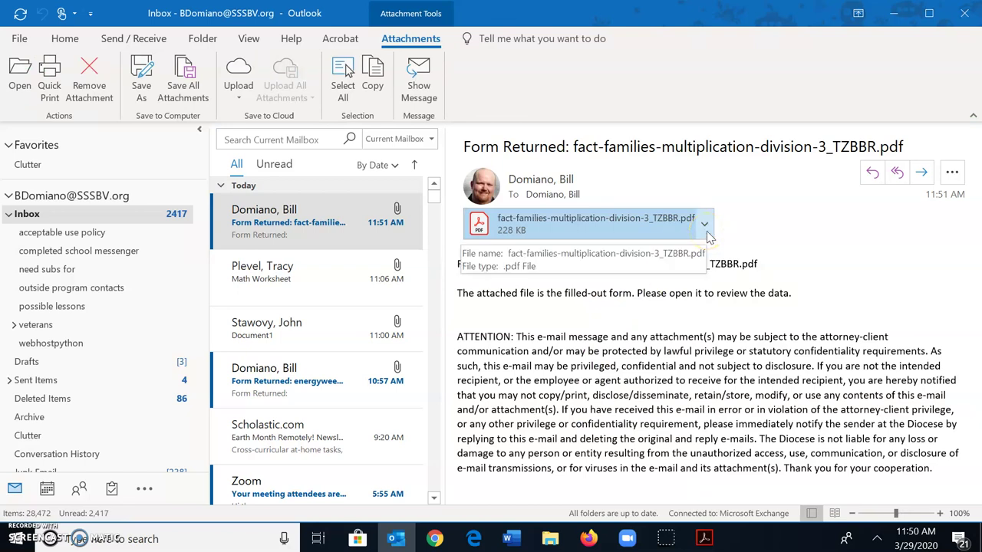
click(705, 539)
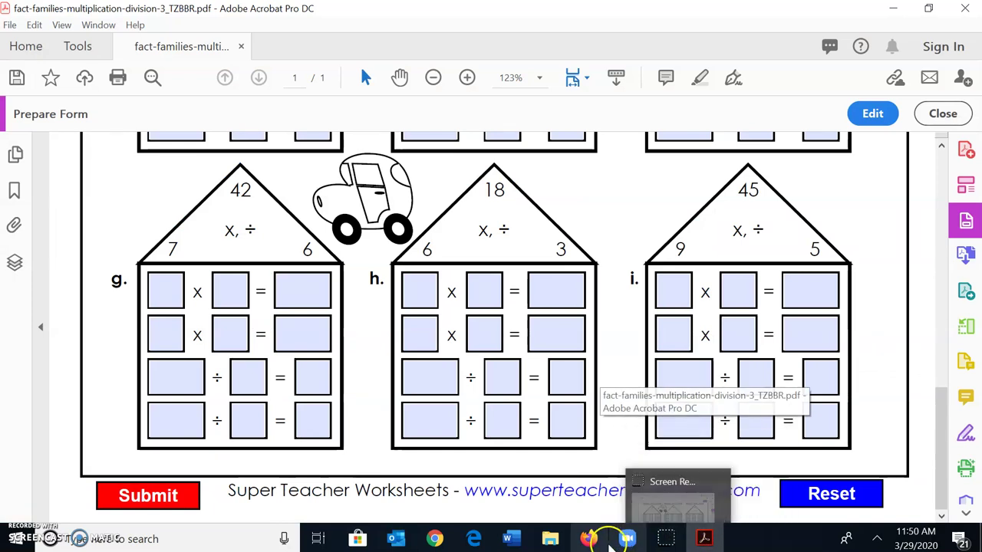
click(395, 539)
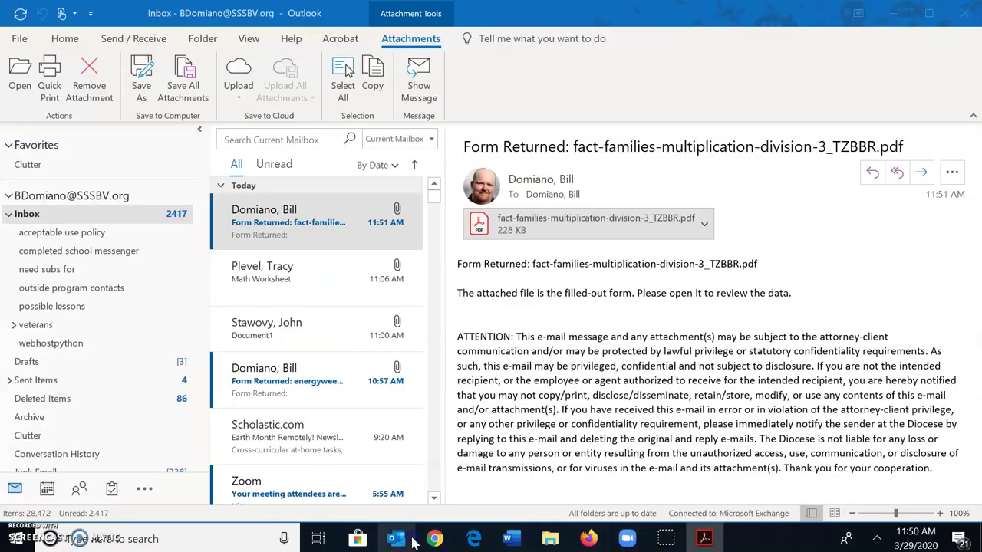
double_click(689, 215)
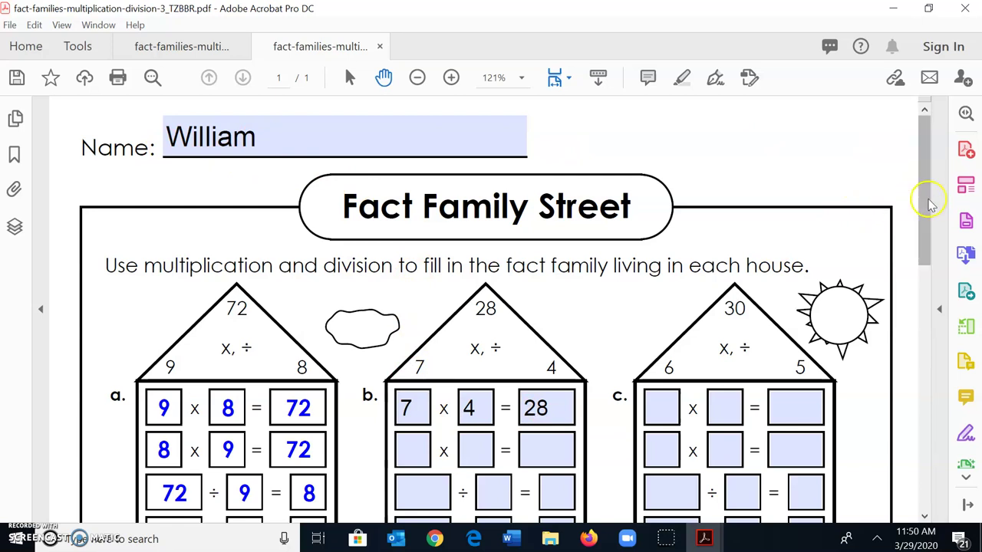
drag(928, 201, 943, 466)
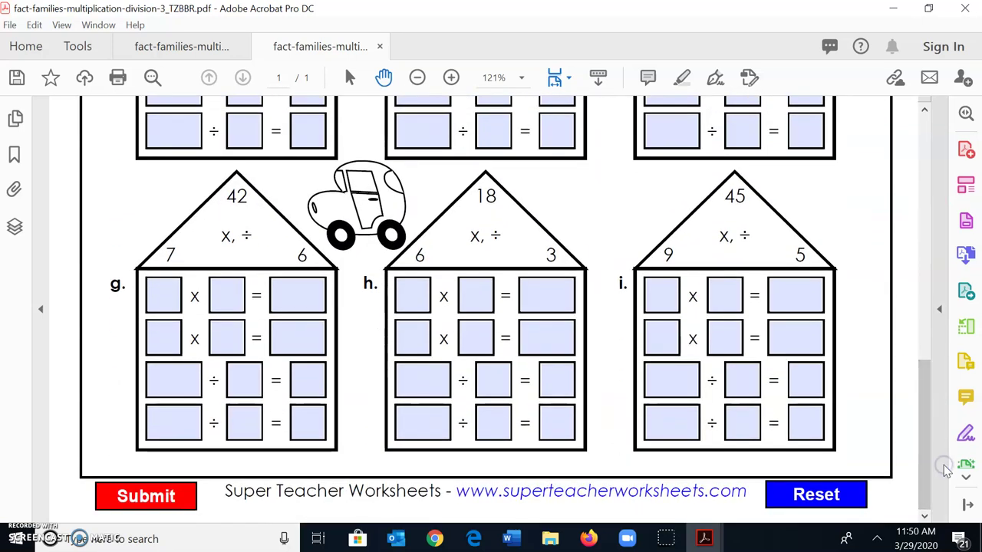